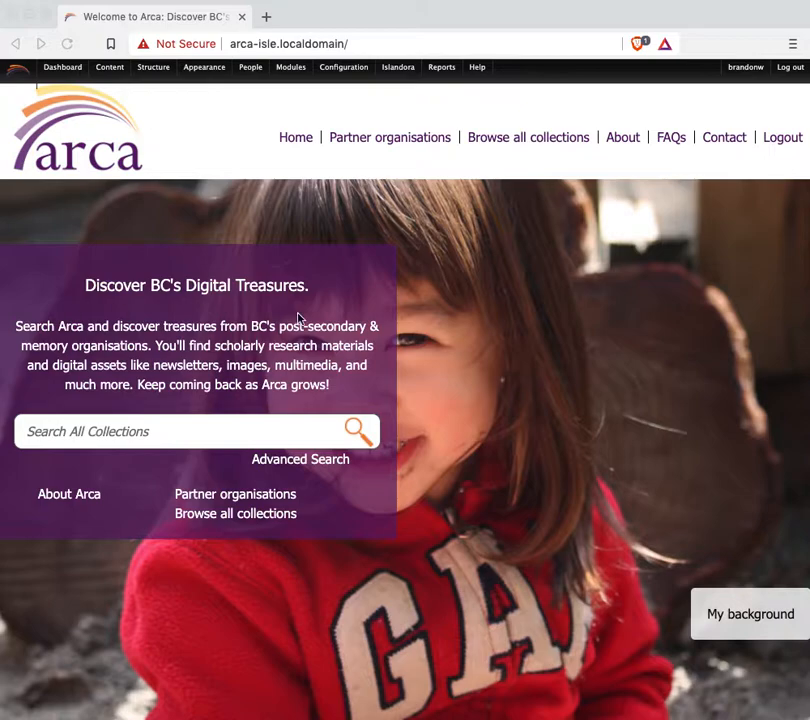
# - Open the facet settings within Islandora's Solr settings
pyautogui.click(445, 178)
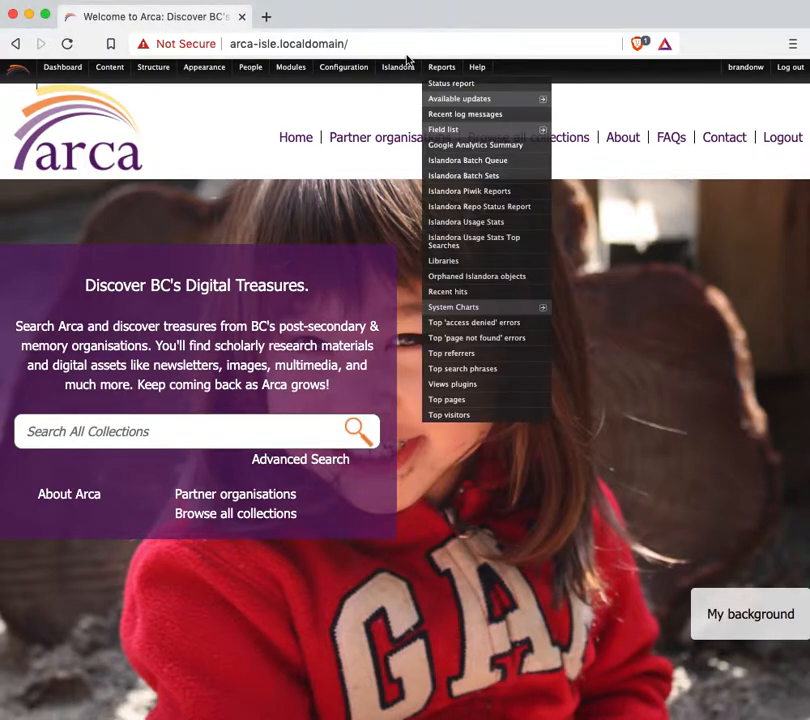
pyautogui.moveTo(411, 210)
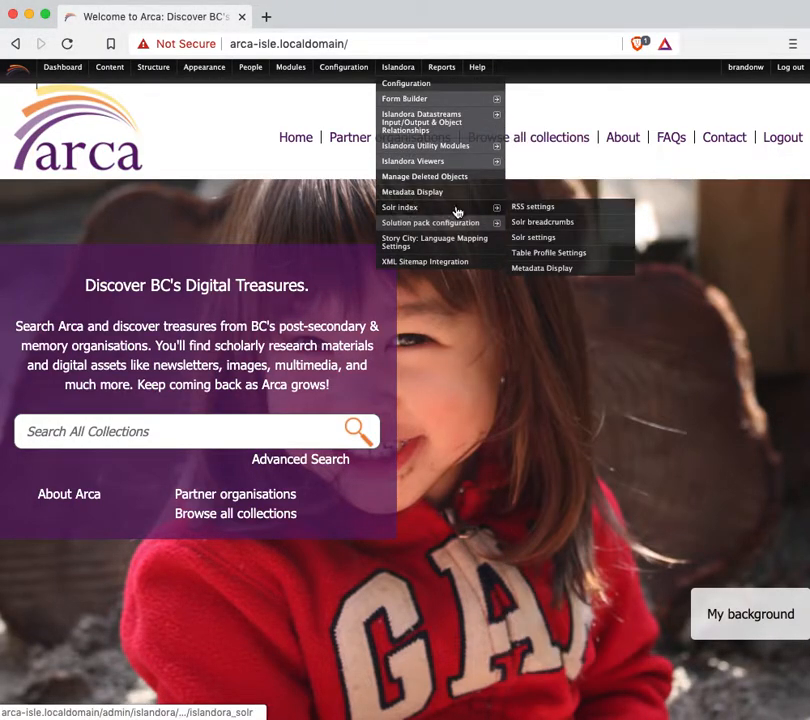
pyautogui.click(546, 237)
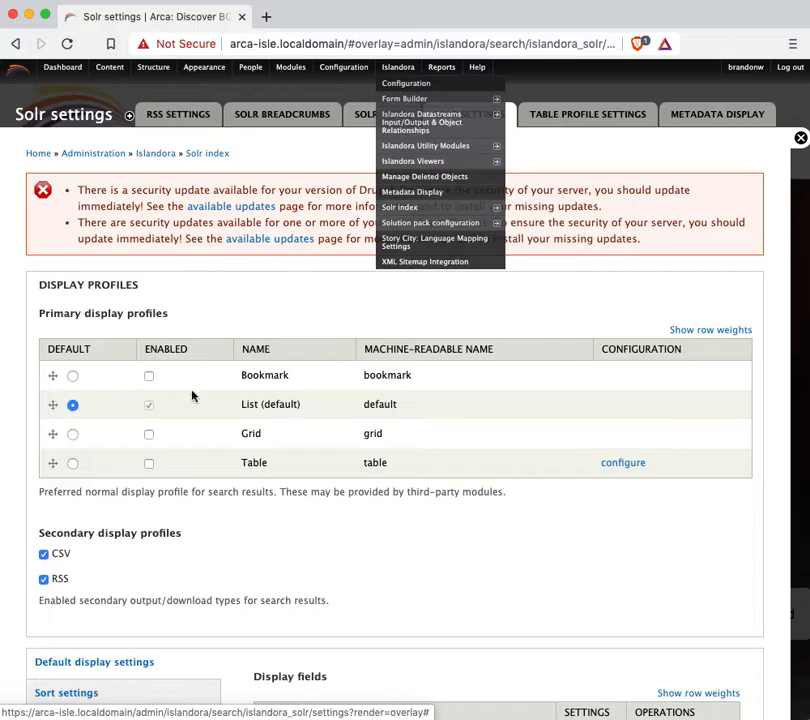
pyautogui.scroll(-5, 200, 400)
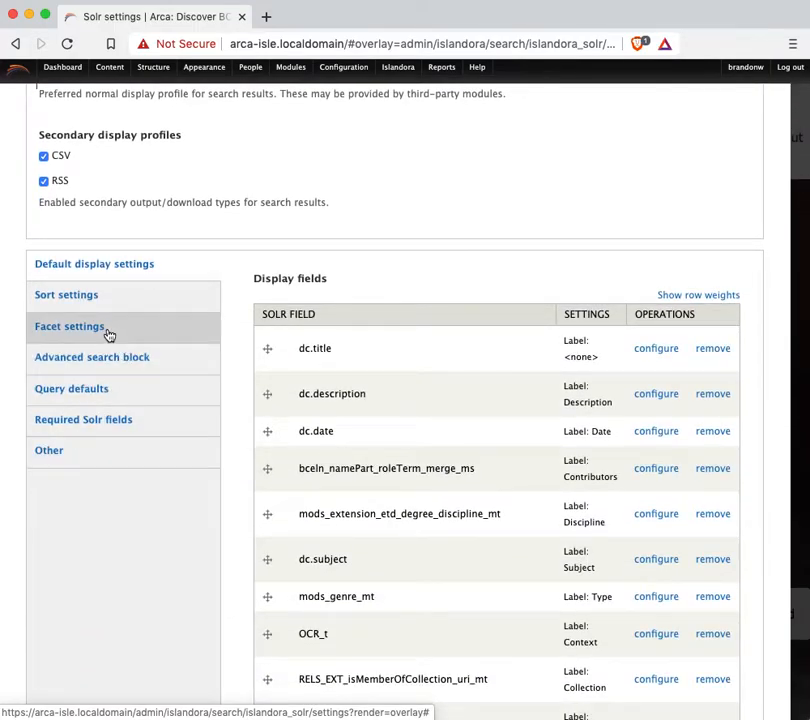
pyautogui.click(107, 328)
pyautogui.scroll(-5, 289, 510)
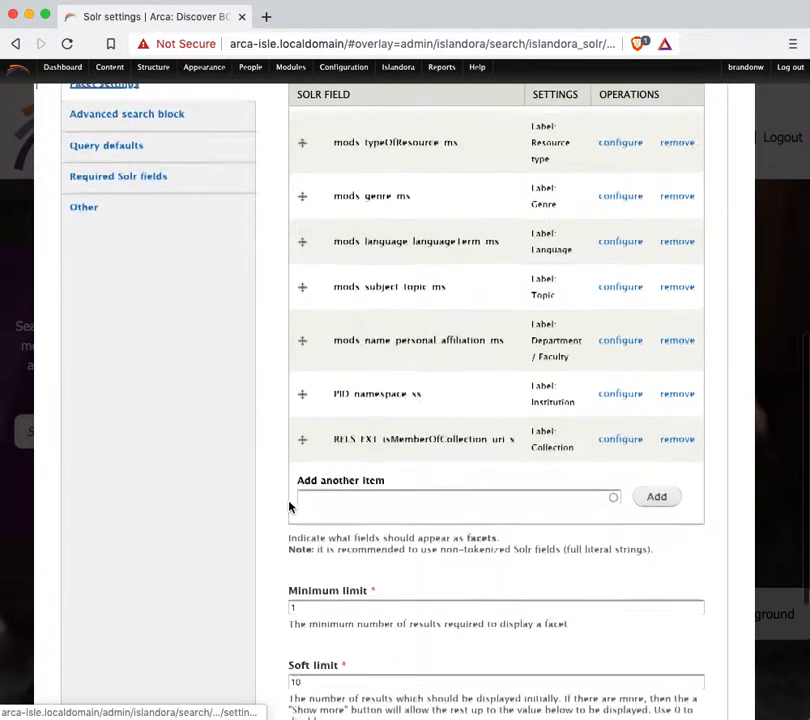
# - Add the string field mods_accessCondition_use_and_reproduction_ms to the list of facet fields
pyautogui.click(363, 496)
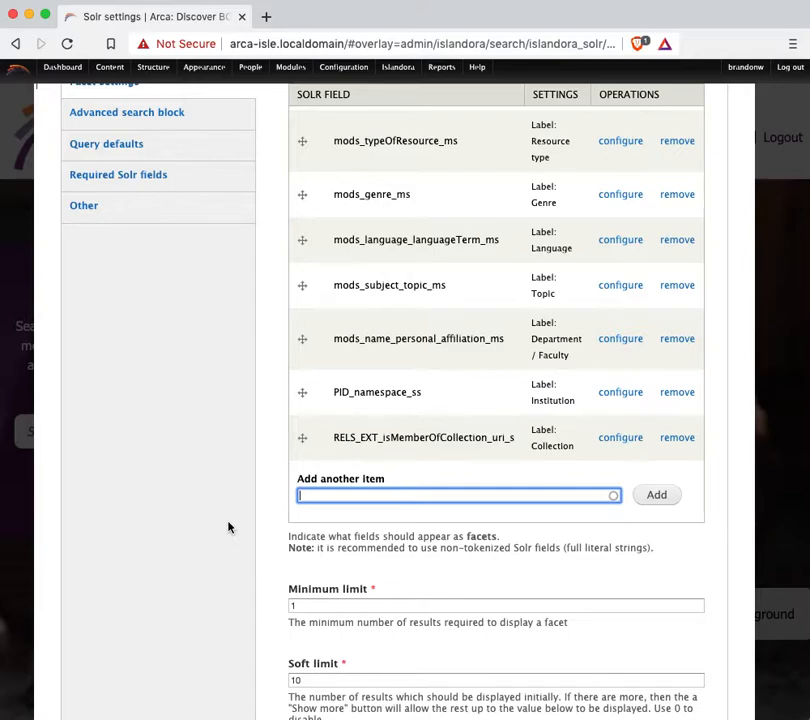
pyautogui.write('use_and')
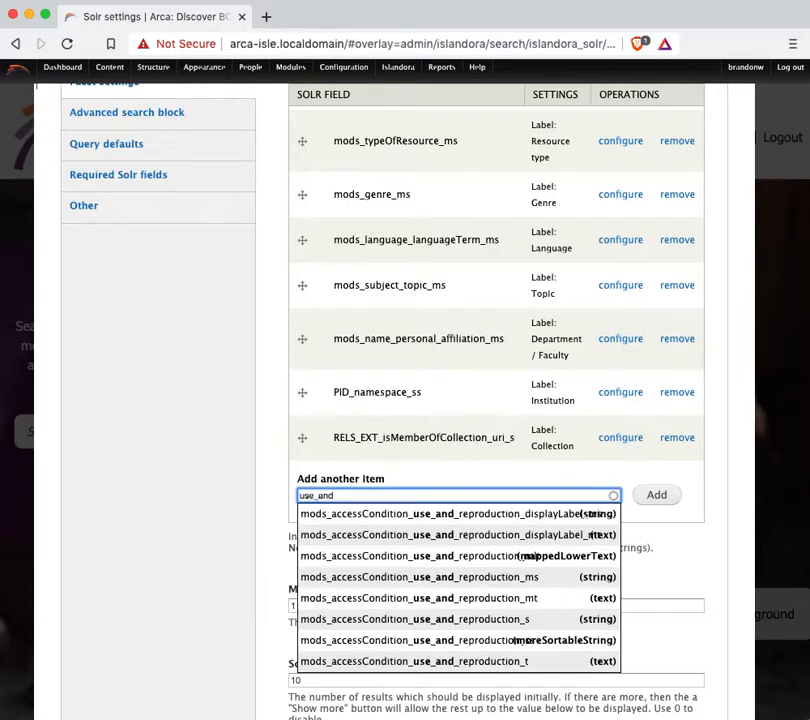
pyautogui.scroll(-2, 416, 591)
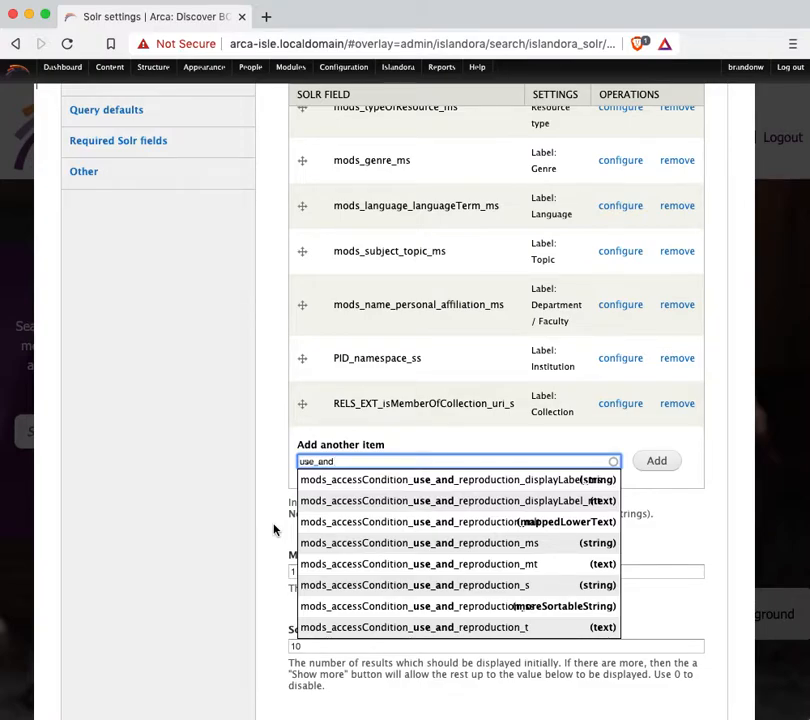
pyautogui.click(548, 548)
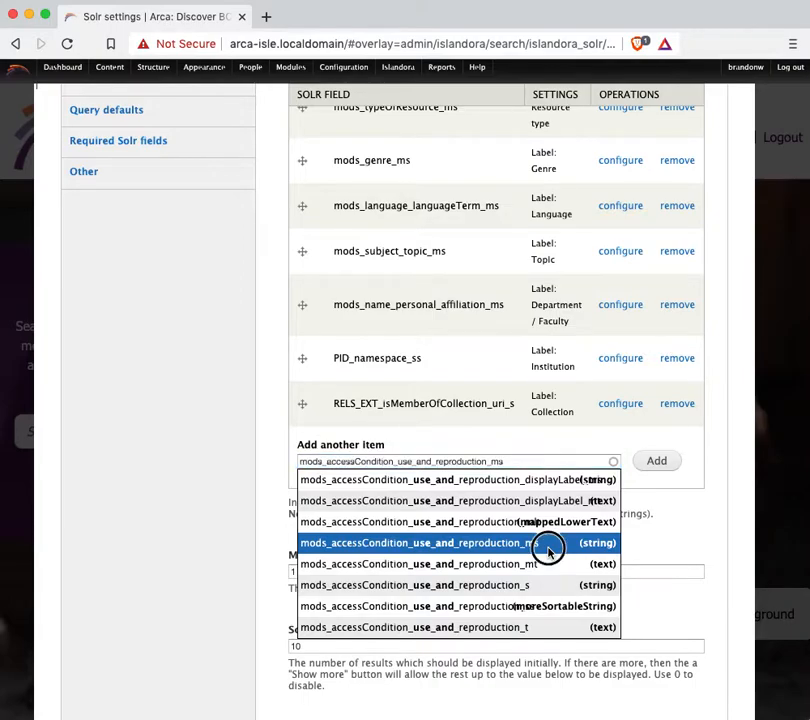
pyautogui.click(657, 465)
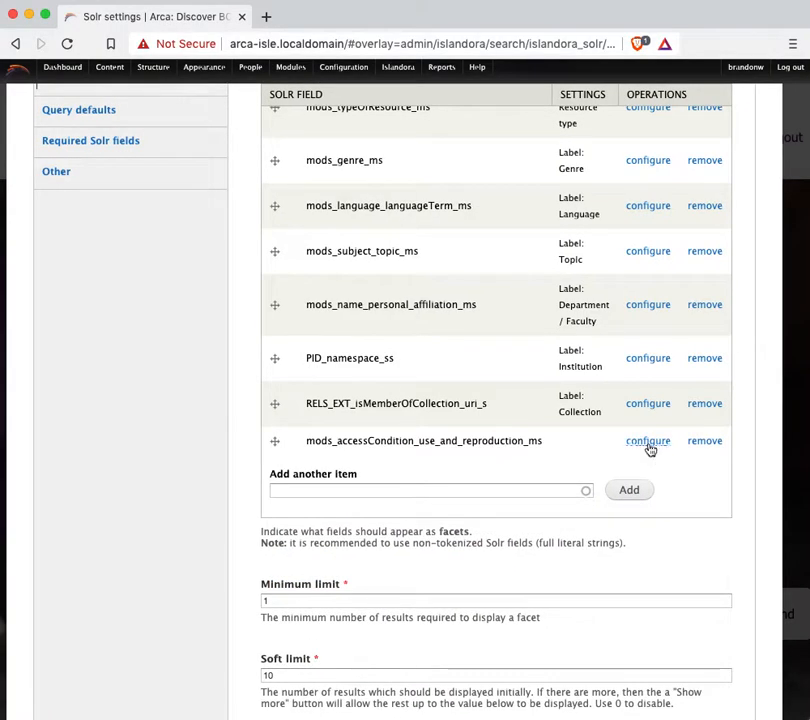
# - Label the mods_accessCondition_use_and_reproduction_ms facet "Rights", save the Solr configuration and close the settings
pyautogui.click(650, 440)
pyautogui.click(230, 275)
pyautogui.write('Ri')
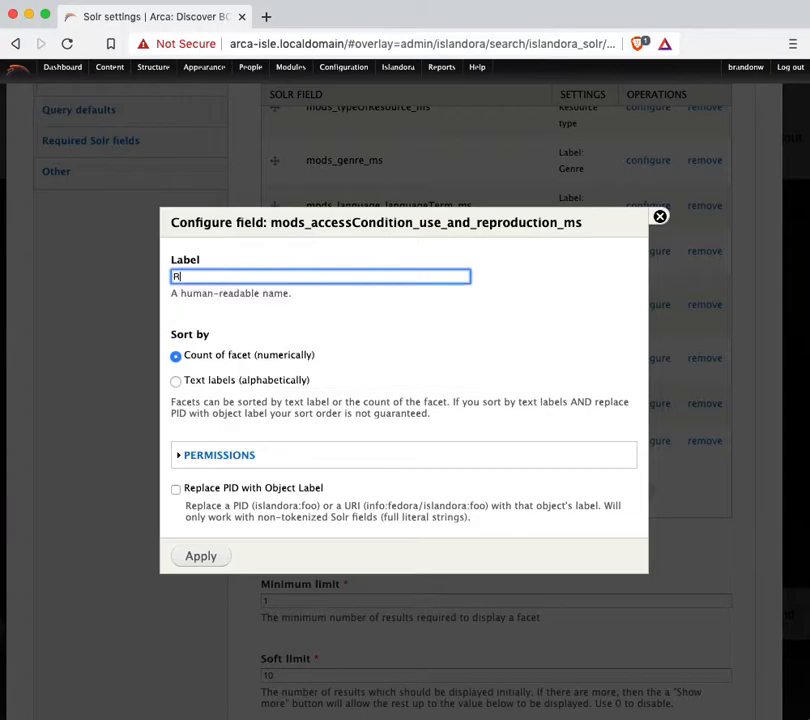
pyautogui.write('ghts')
pyautogui.click(204, 558)
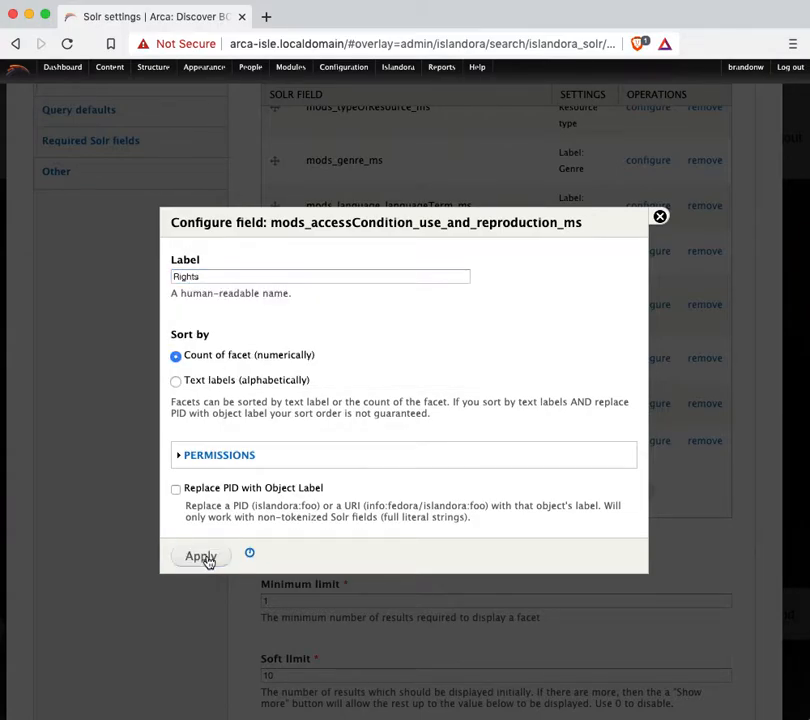
pyautogui.scroll(-5, 149, 554)
pyautogui.click(88, 644)
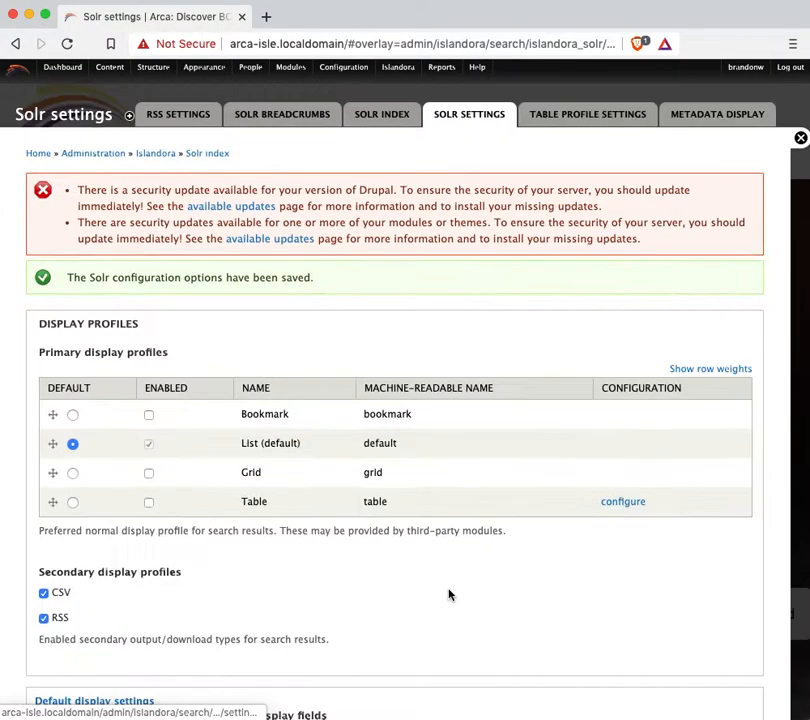
pyautogui.click(801, 139)
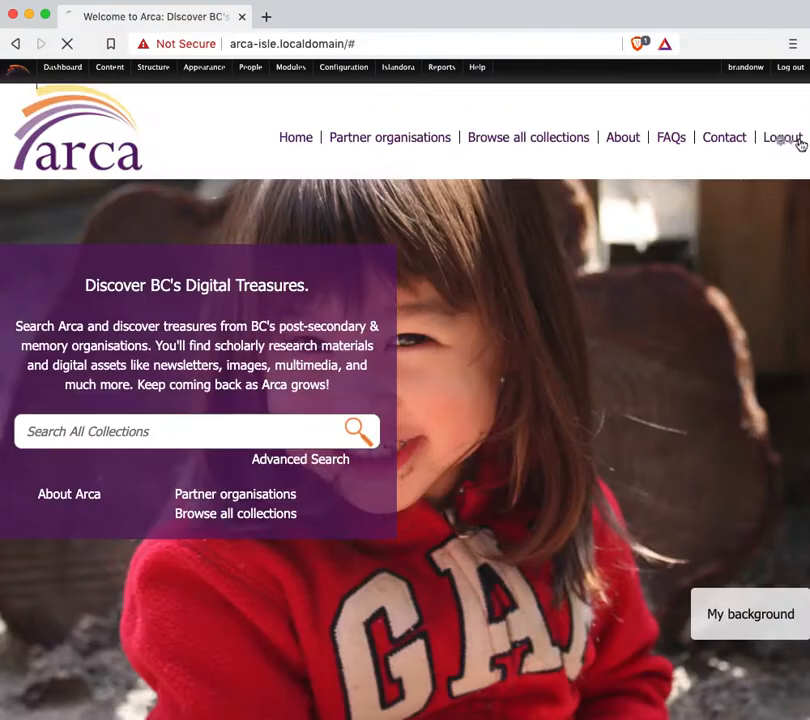
# - Run a blank search of all collections and examine the Rights facet values beside the results
pyautogui.click(354, 433)
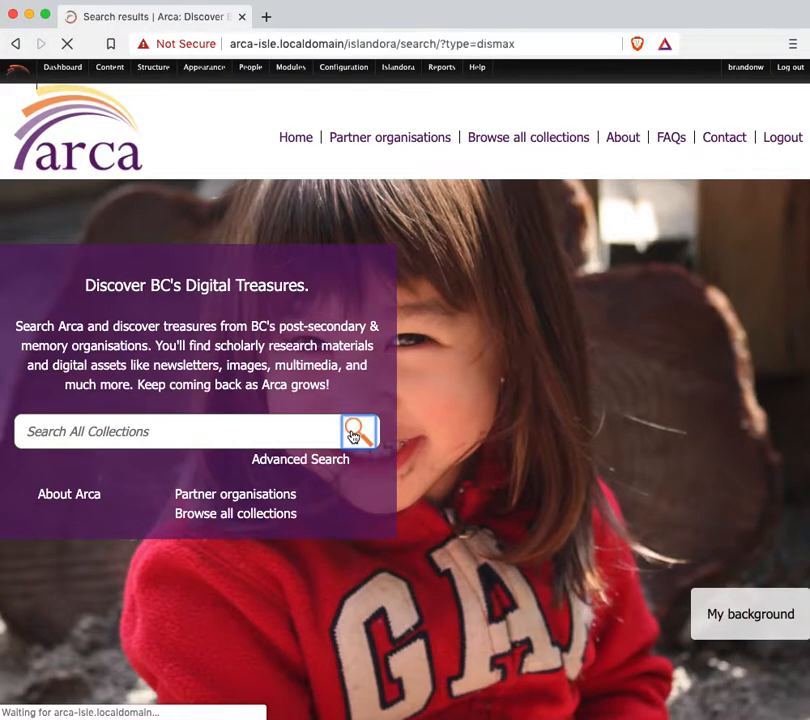
pyautogui.scroll(-5, 151, 354)
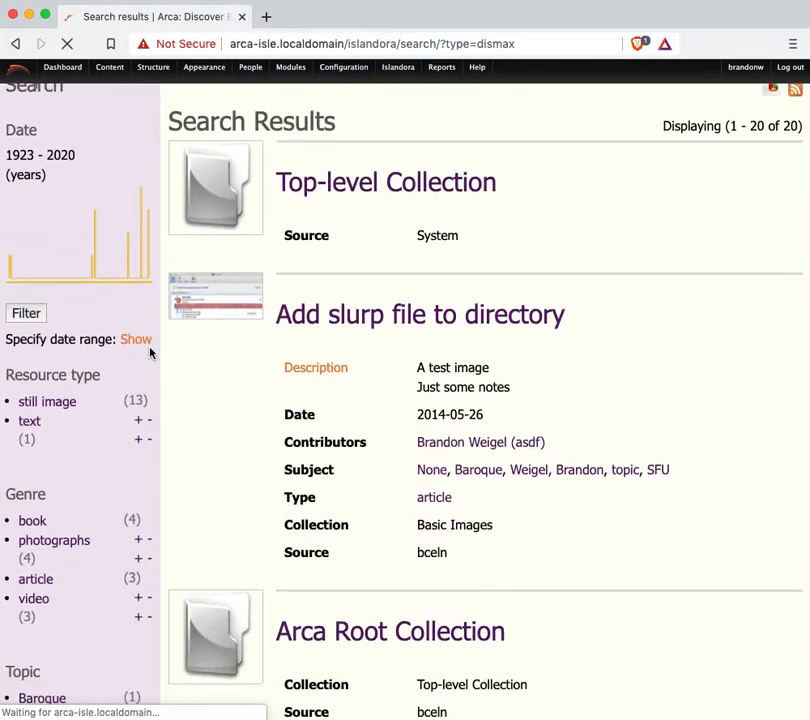
pyautogui.scroll(-6, 151, 354)
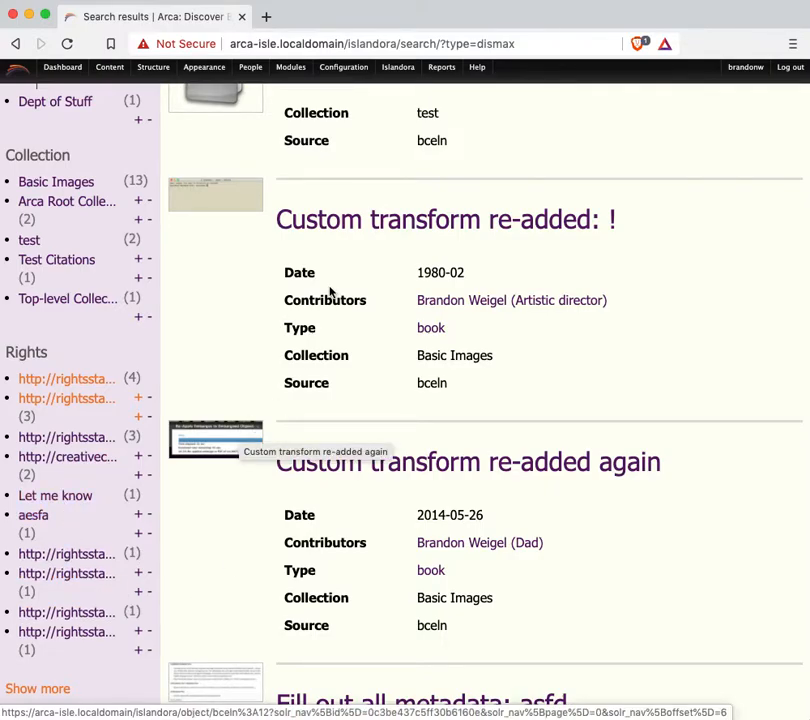
# - Filter the site's module list by "extra" to check whether Islandora Metadata Extras is enabled, then close the list
pyautogui.click(286, 70)
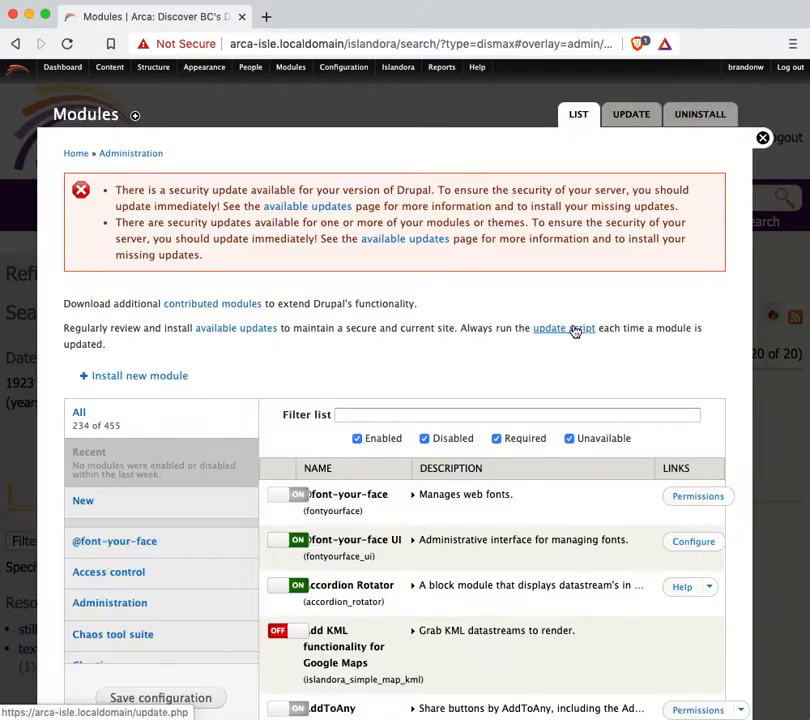
pyautogui.click(468, 414)
pyautogui.write('extra')
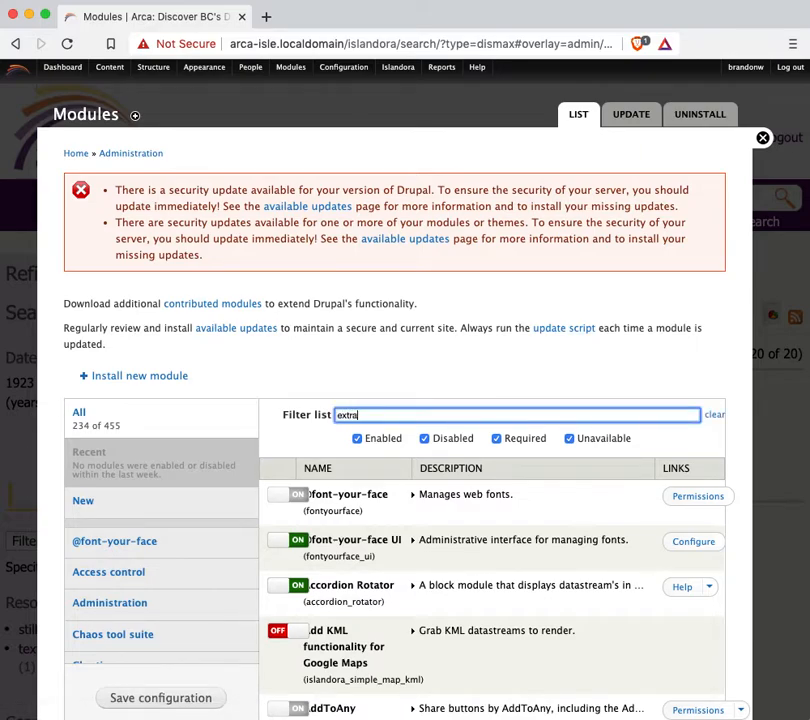
pyautogui.scroll(-4, 442, 458)
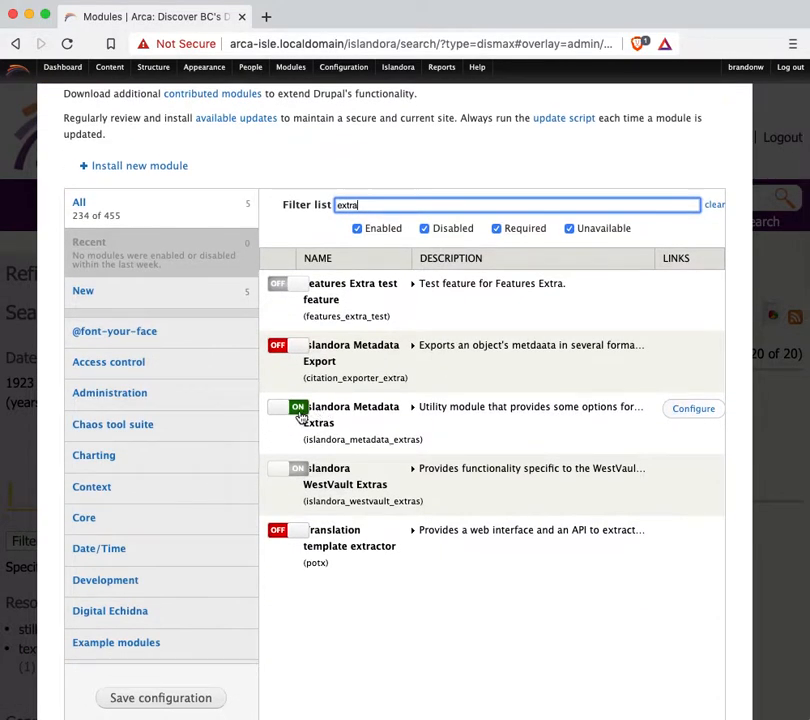
pyautogui.scroll(4, 550, 355)
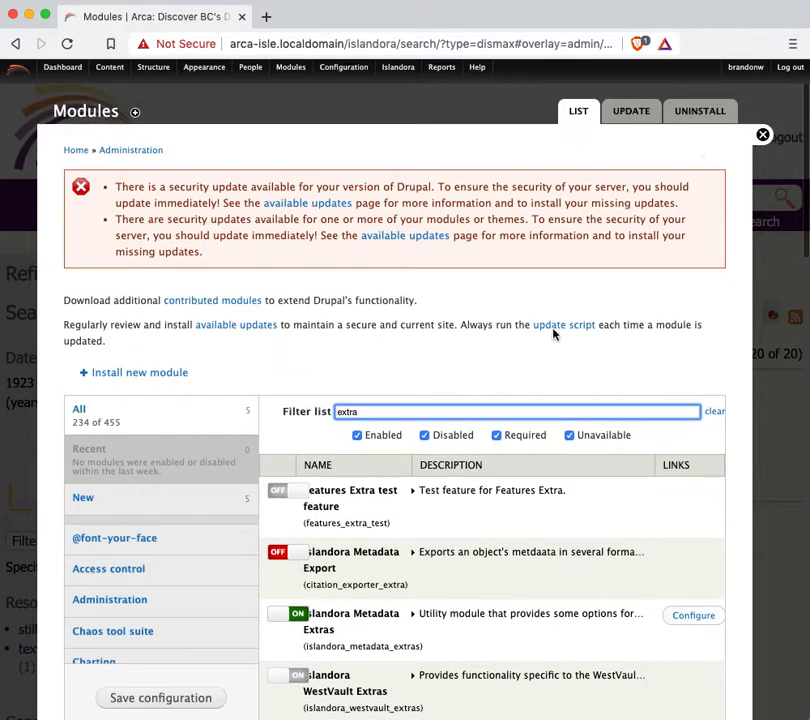
pyautogui.click(763, 138)
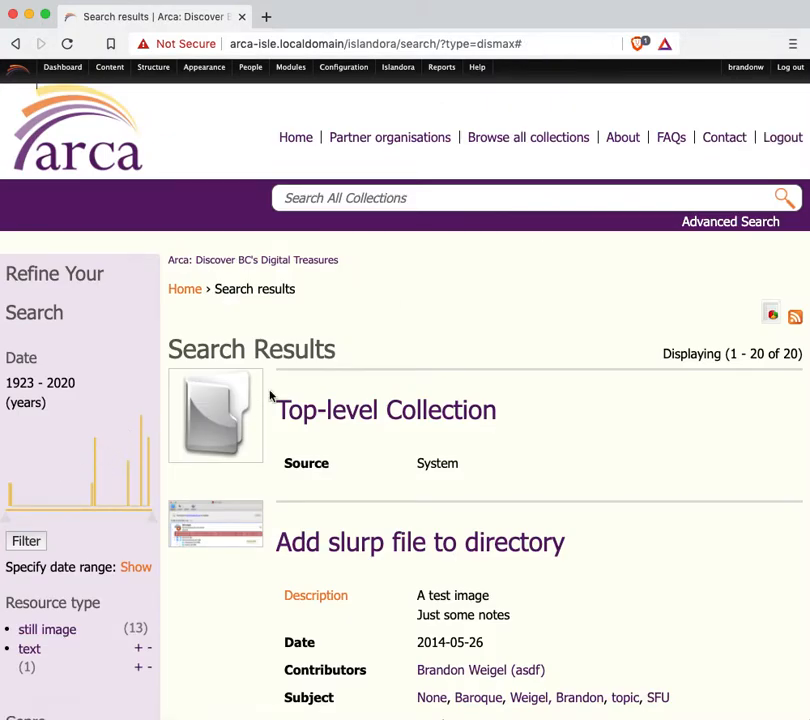
# - Open the Metadata Extras utility module settings and enable replacing facet values with configured text in search results
pyautogui.moveTo(403, 76)
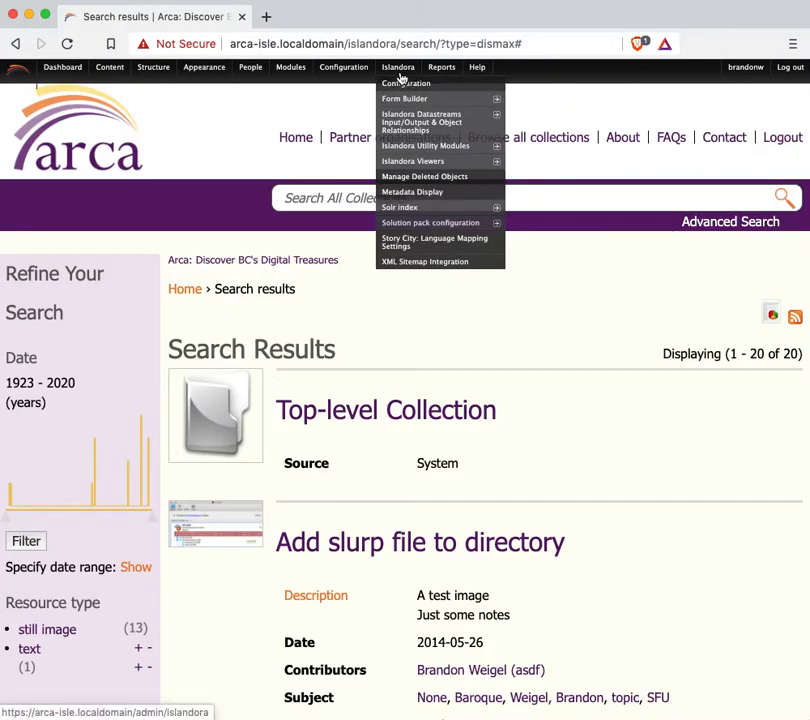
pyautogui.moveTo(424, 147)
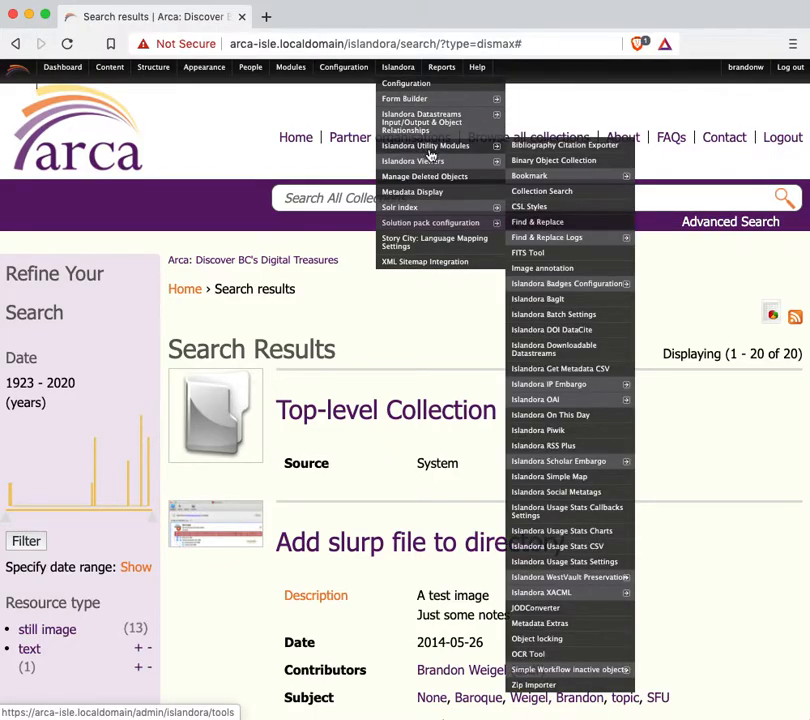
pyautogui.click(570, 624)
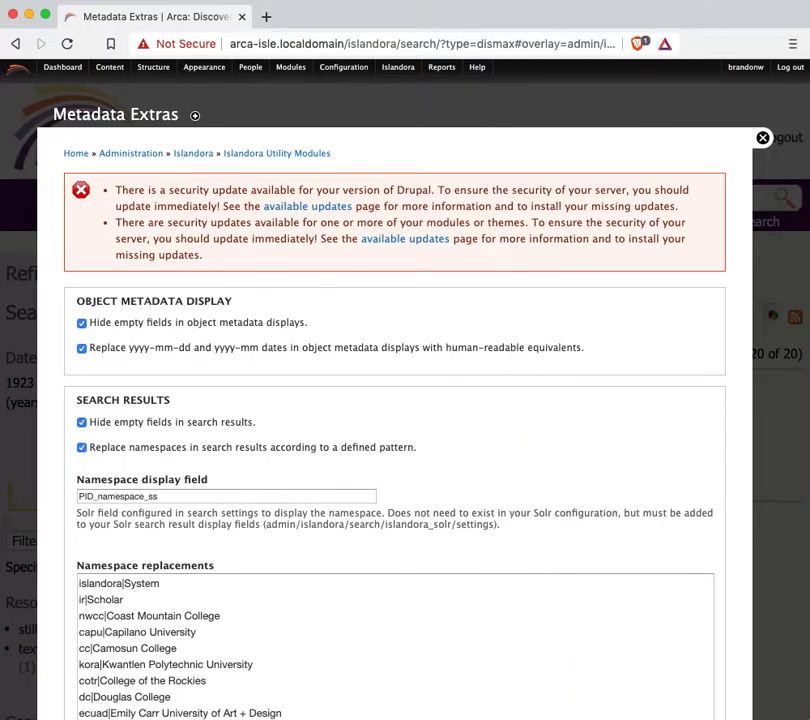
pyautogui.scroll(-5, 81, 550)
pyautogui.scroll(-2, 72, 488)
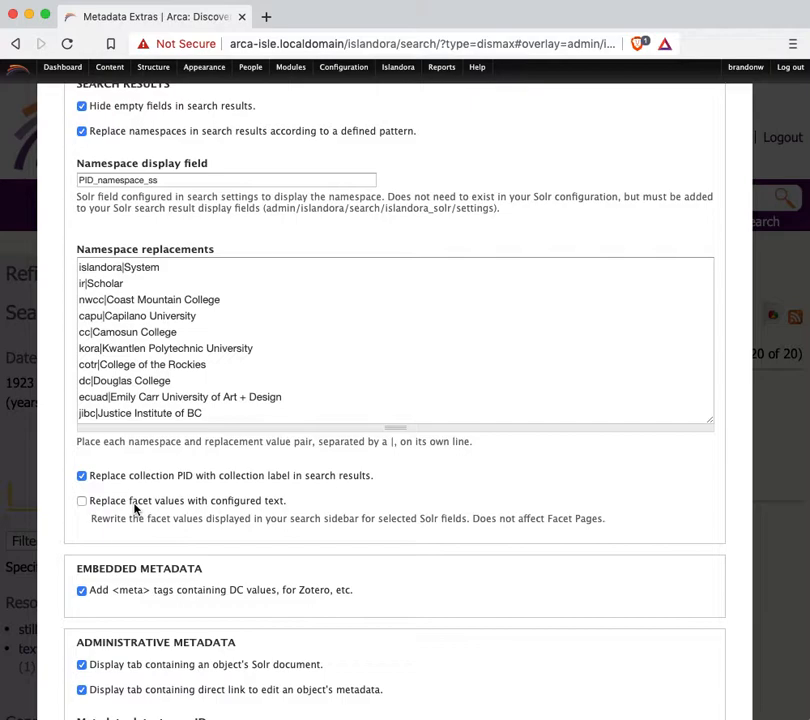
pyautogui.click(133, 505)
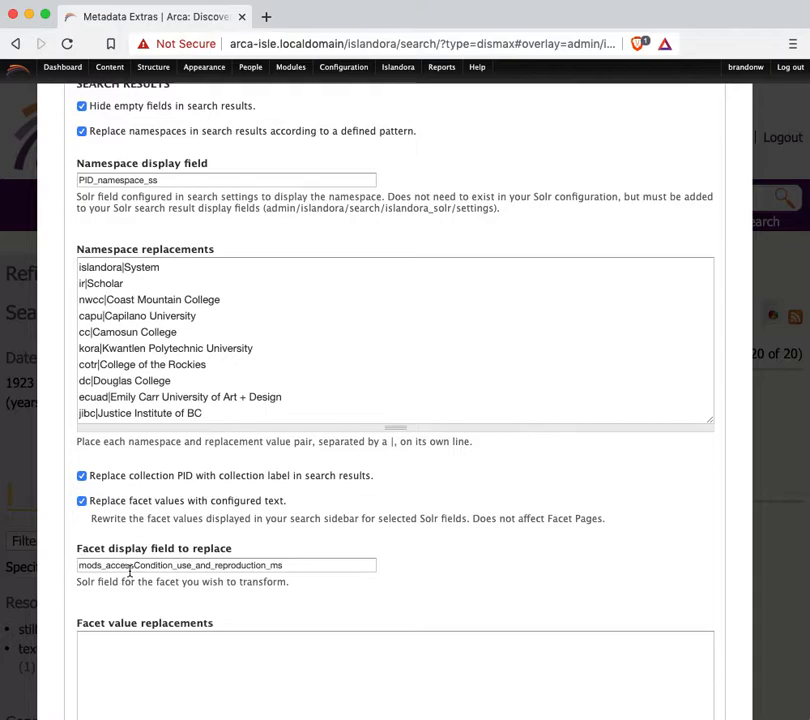
pyautogui.scroll(-3, 167, 519)
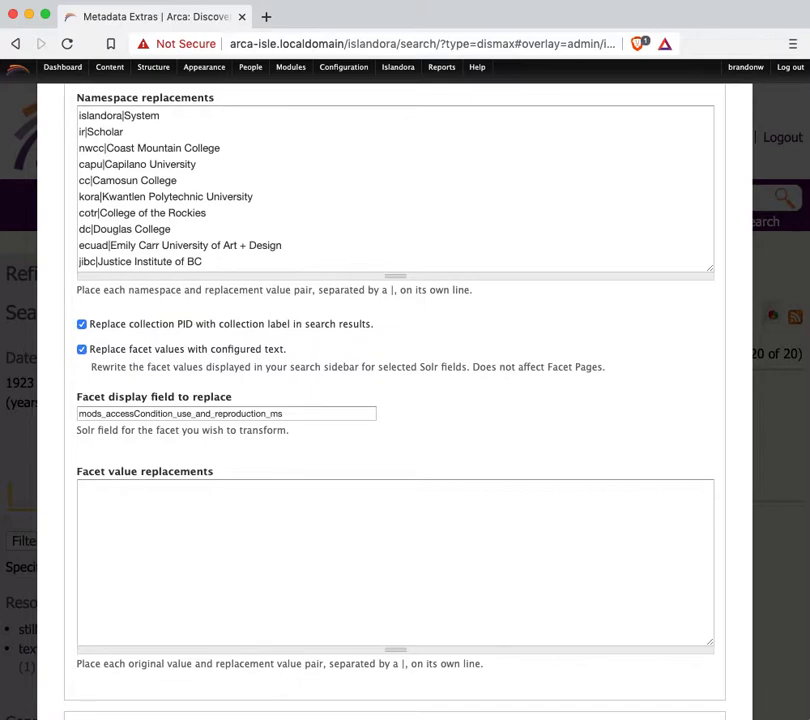
pyautogui.press('super+Tab')
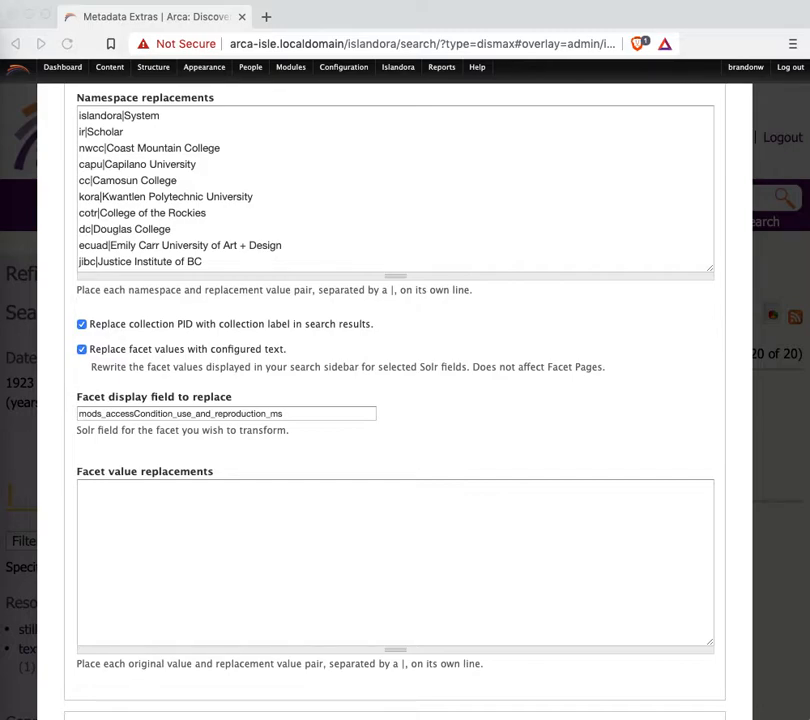
pyautogui.click(219, 529)
pyautogui.write('http://rightsstatements.org/vocab/InC/1.0/')
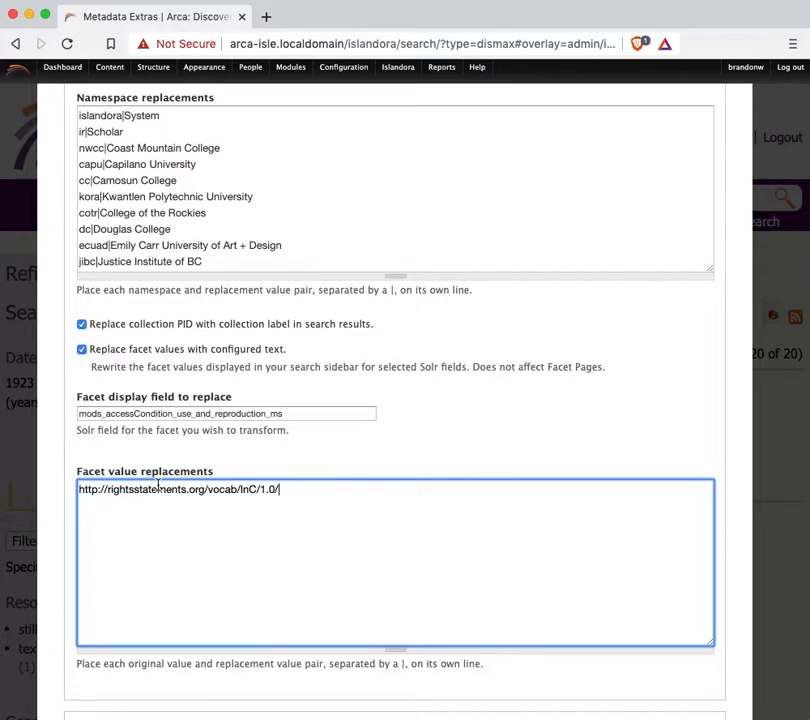
pyautogui.write('|')
pyautogui.write('In Copyright')
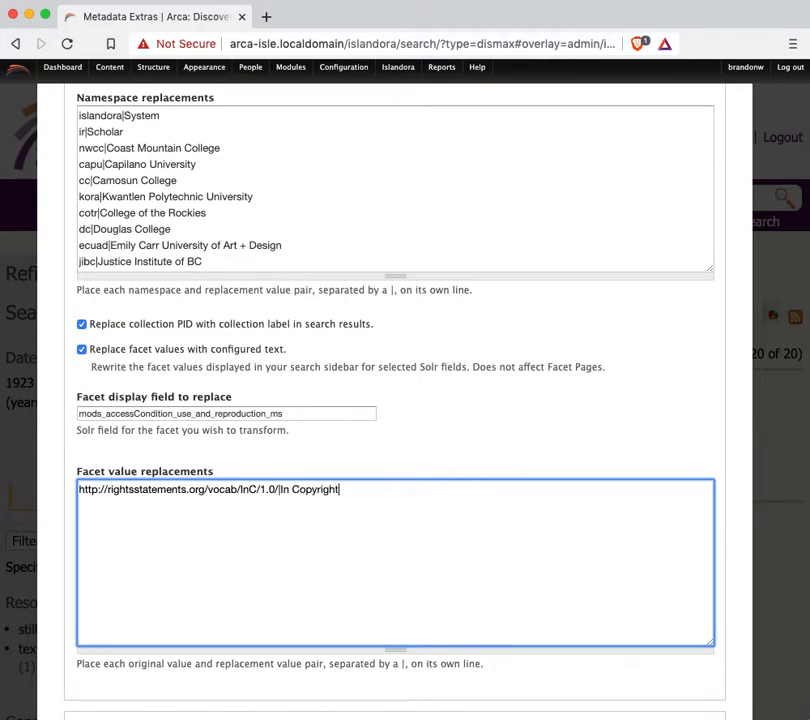
pyautogui.scroll(-5, 117, 365)
pyautogui.click(123, 649)
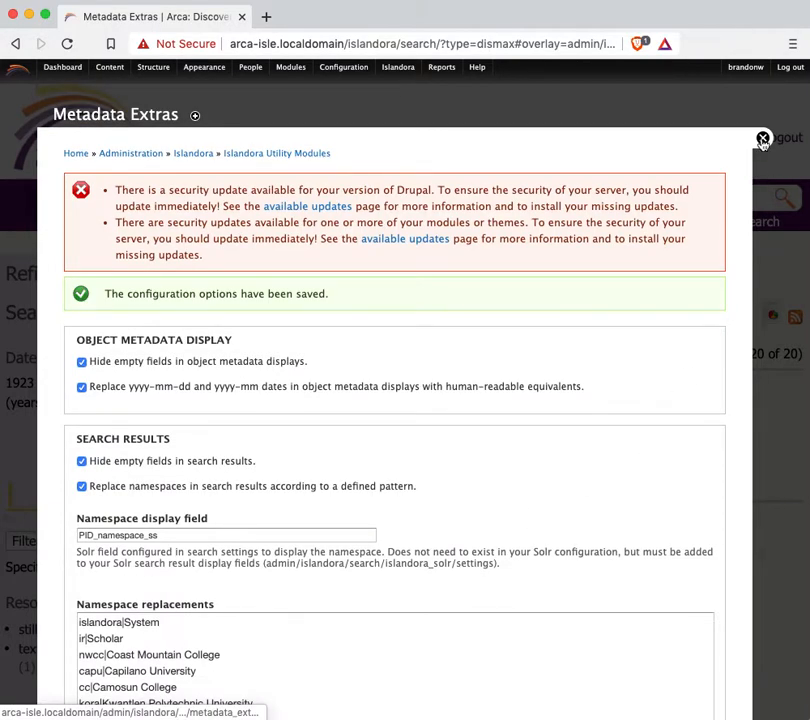
pyautogui.click(762, 140)
# - Check the Rights facet in the reloaded search results and filter them by In Copyright
pyautogui.scroll(-5, 220, 341)
pyautogui.scroll(5, 220, 341)
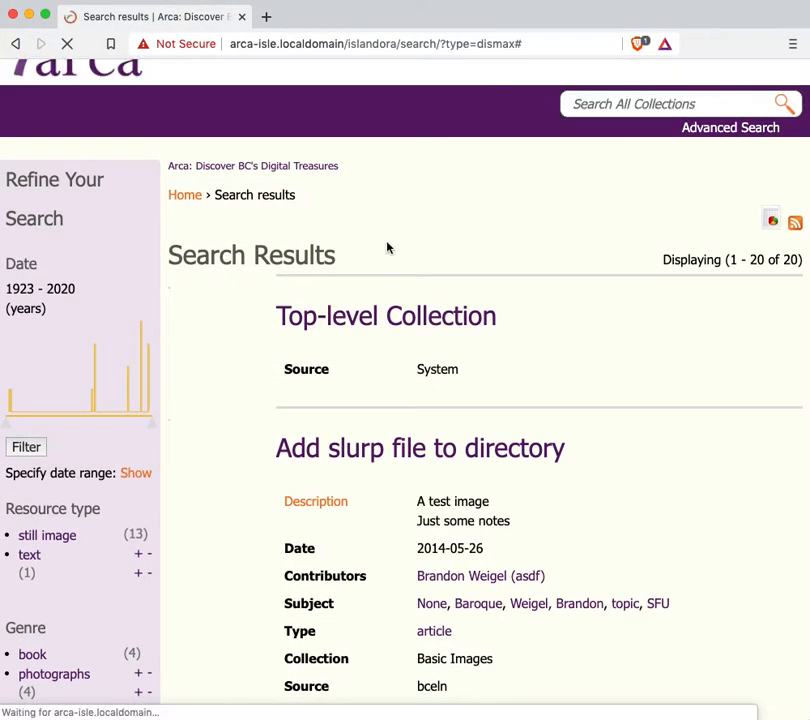
pyautogui.scroll(-8, 181, 465)
pyautogui.scroll(-3, 181, 465)
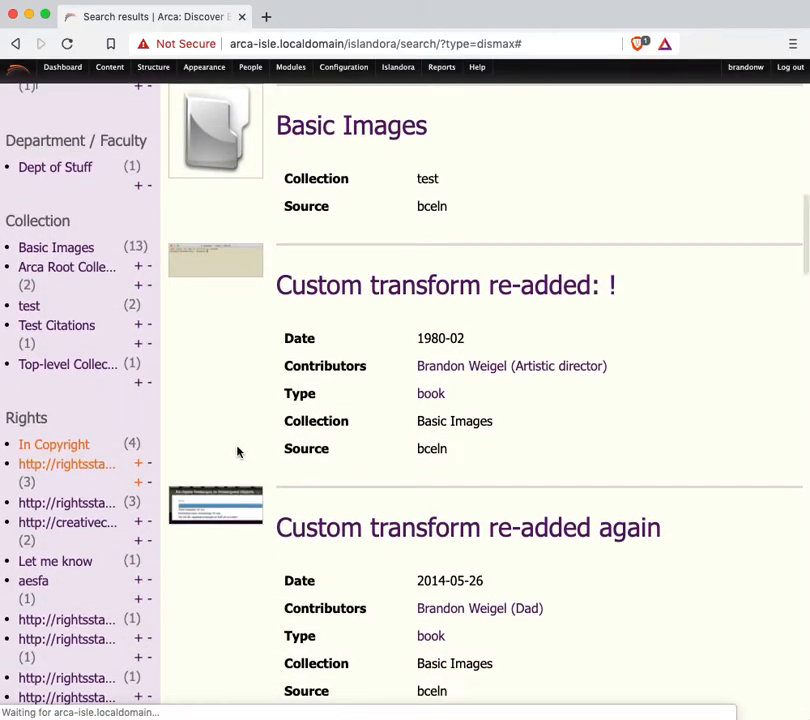
pyautogui.click(53, 446)
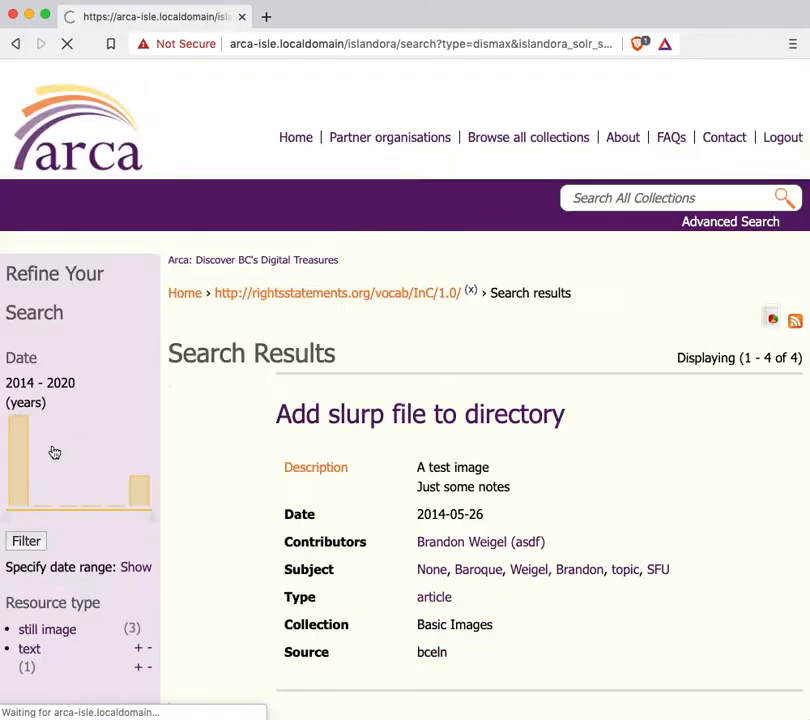
# - Look through the search results and facets filtered by In Copyright and return to the unfiltered search results
pyautogui.scroll(-10, 220, 461)
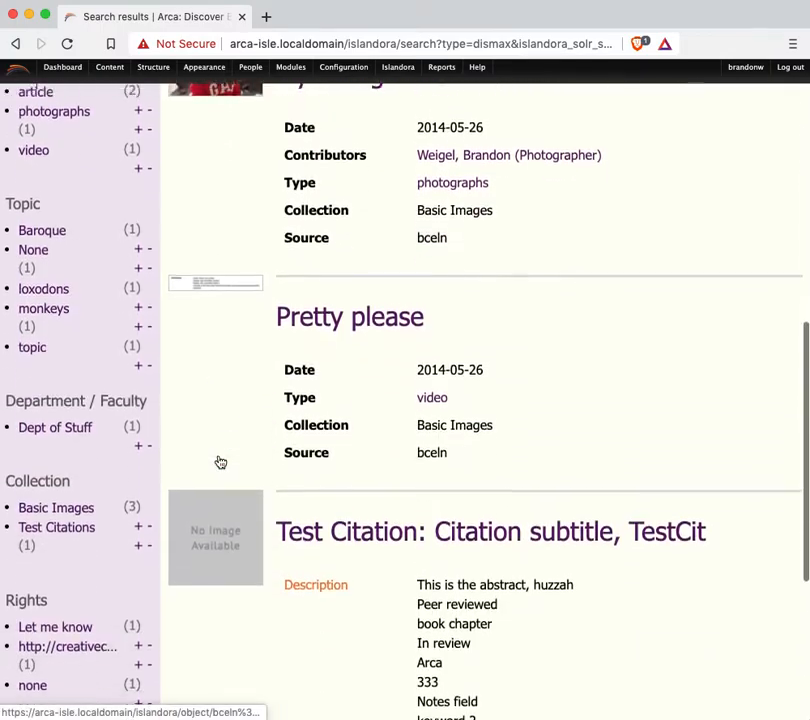
pyautogui.scroll(-5, 220, 461)
pyautogui.scroll(10, 220, 461)
pyautogui.scroll(10, 220, 461)
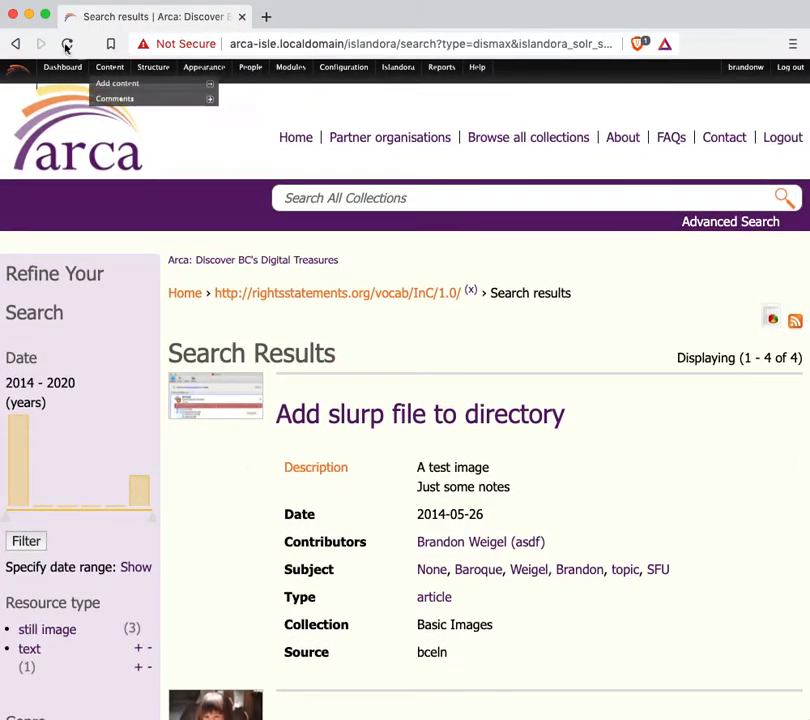
pyautogui.click(15, 45)
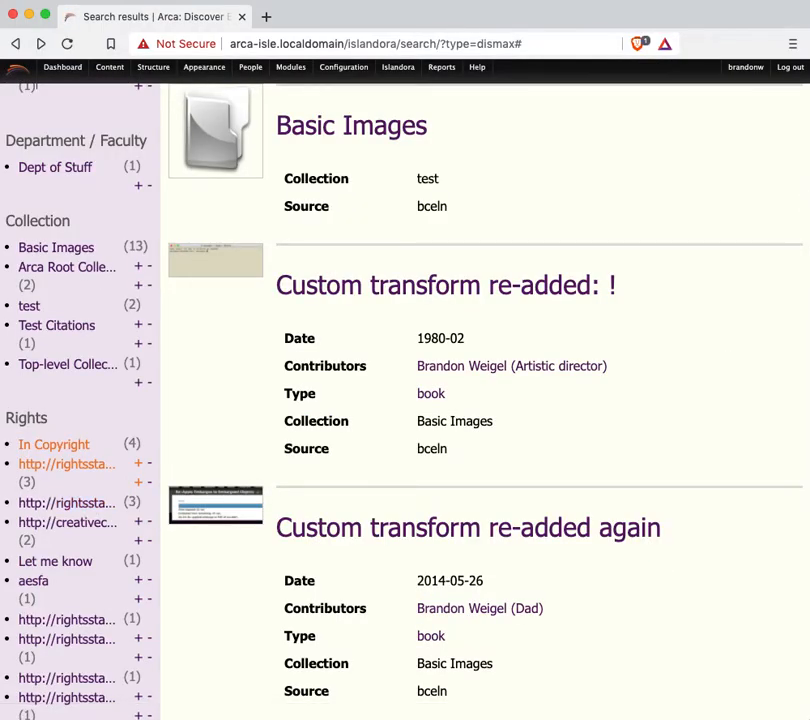
# - Open the Metadata Extras utility module settings at the facet value replacements
pyautogui.press('super+Tab')
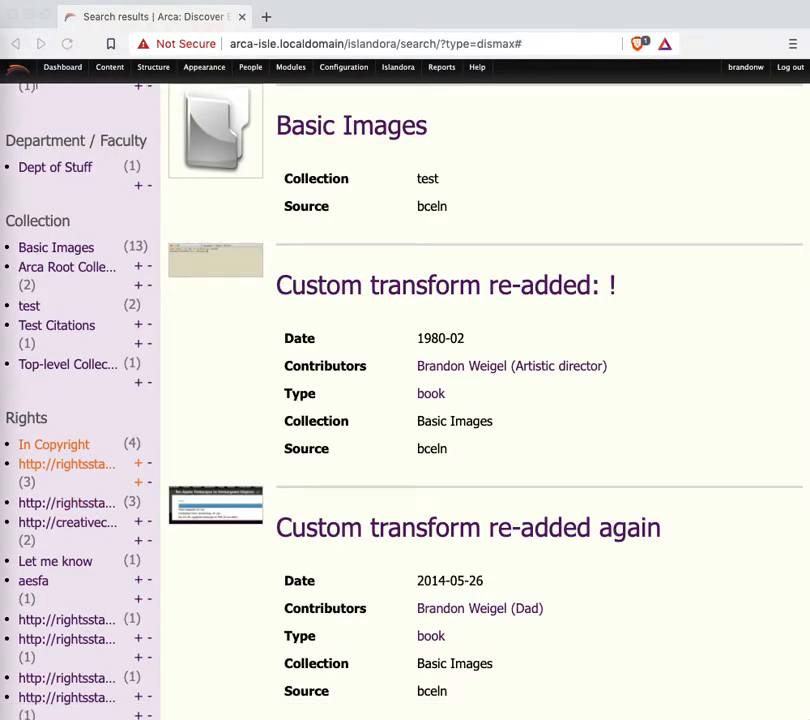
pyautogui.press('super+Tab')
pyautogui.moveTo(392, 74)
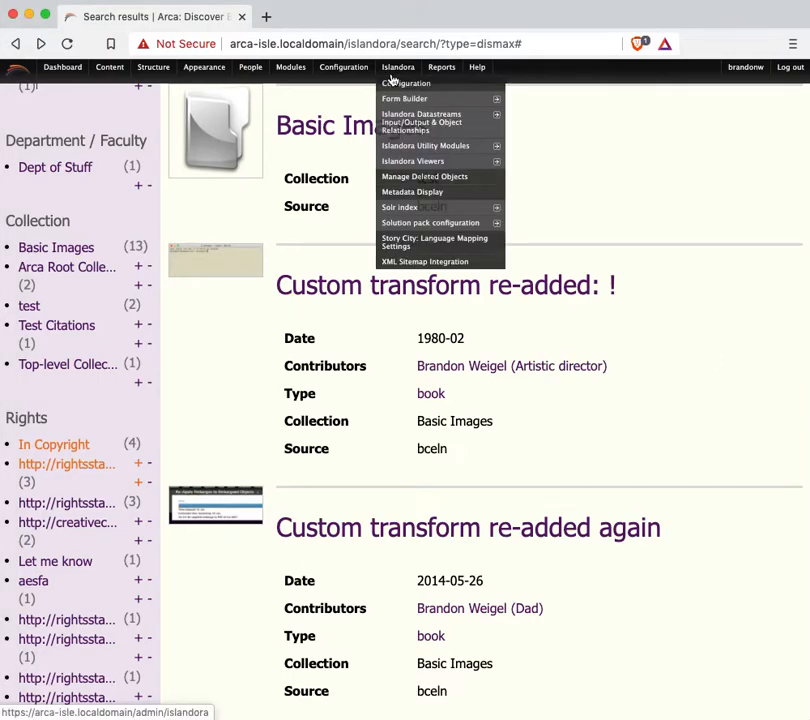
pyautogui.moveTo(389, 151)
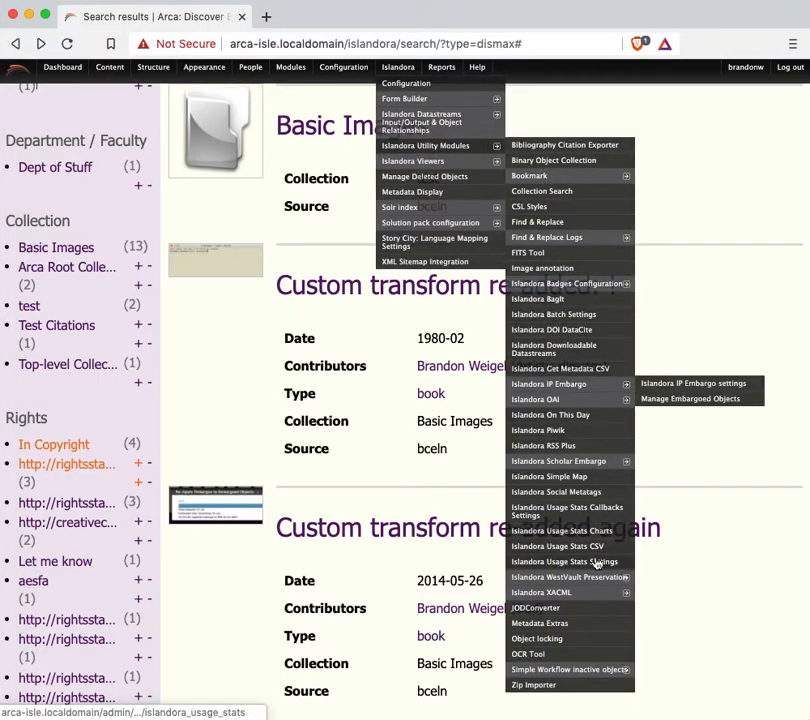
pyautogui.click(585, 625)
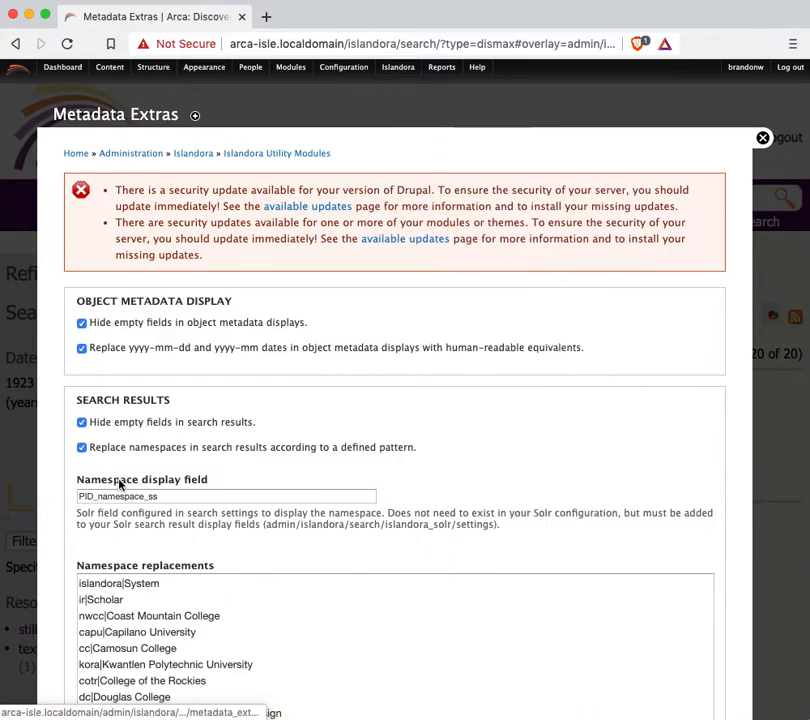
pyautogui.scroll(-10, 54, 497)
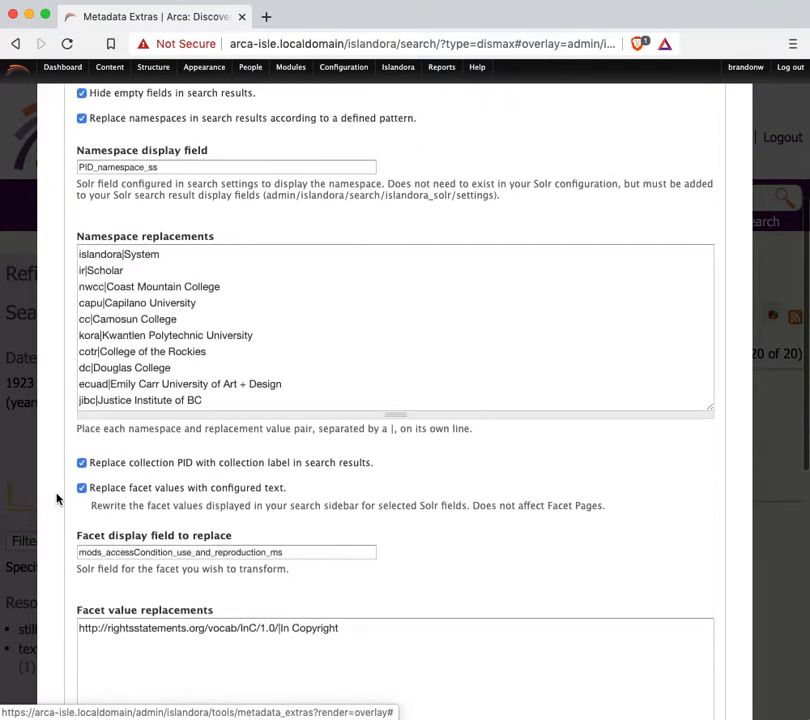
# - Replace the facet value replacements with the copied list pairing rightsstatements.org and Creative Commons URIs with readable labels, without a trailing blank line
pyautogui.click(394, 445)
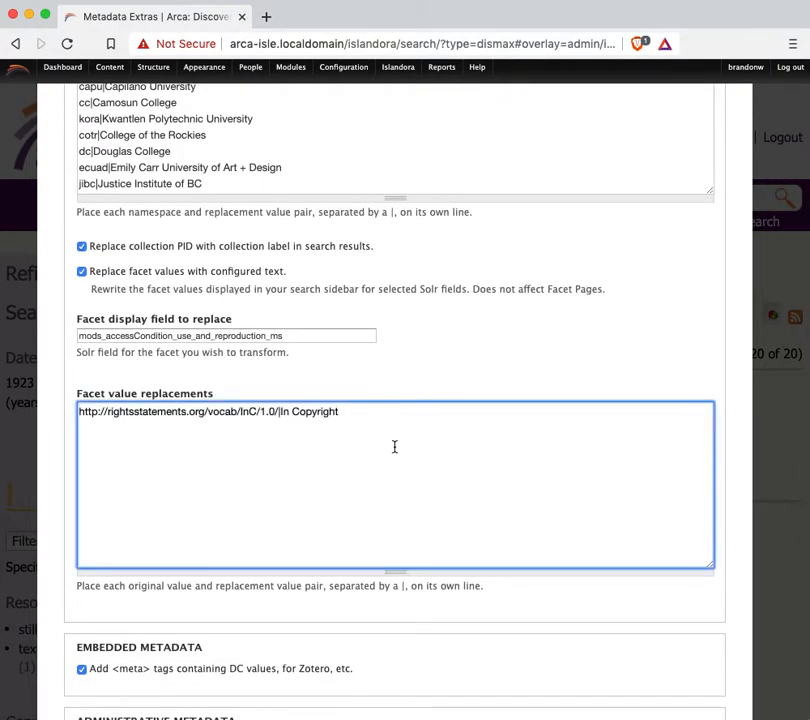
pyautogui.press('super+Tab')
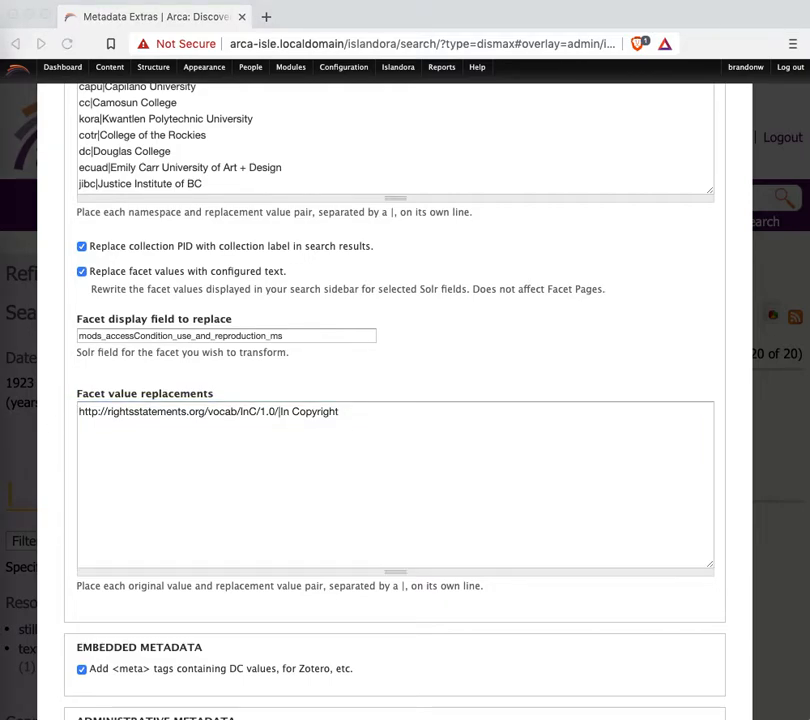
pyautogui.click(450, 484)
pyautogui.press('super+a')
pyautogui.press('super+v')
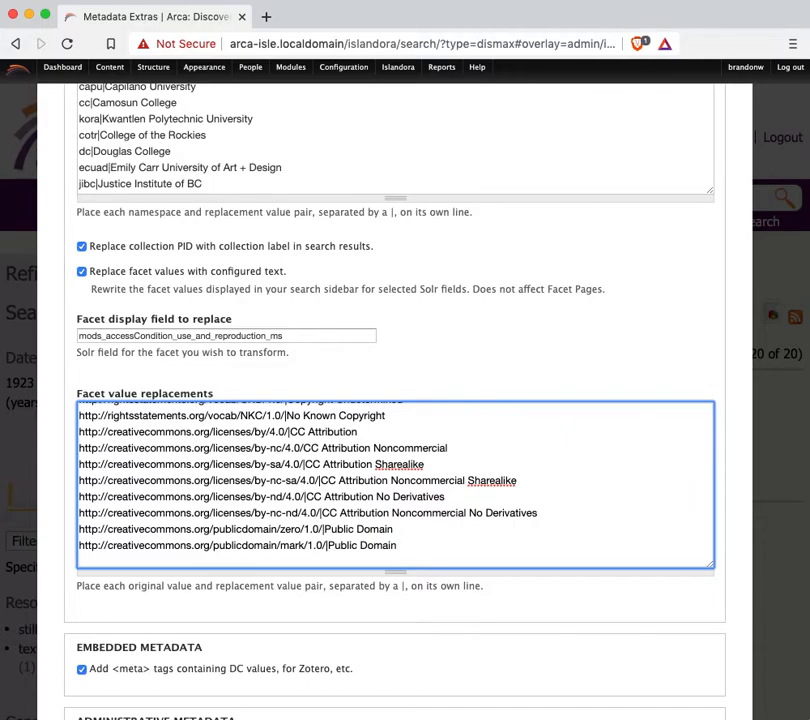
pyautogui.scroll(5, 215, 490)
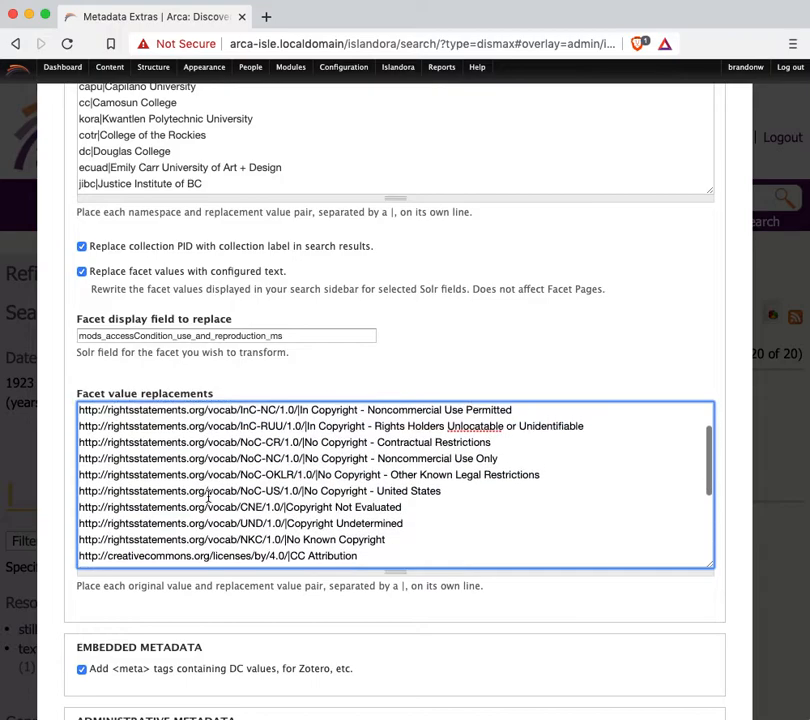
pyautogui.scroll(-5, 300, 530)
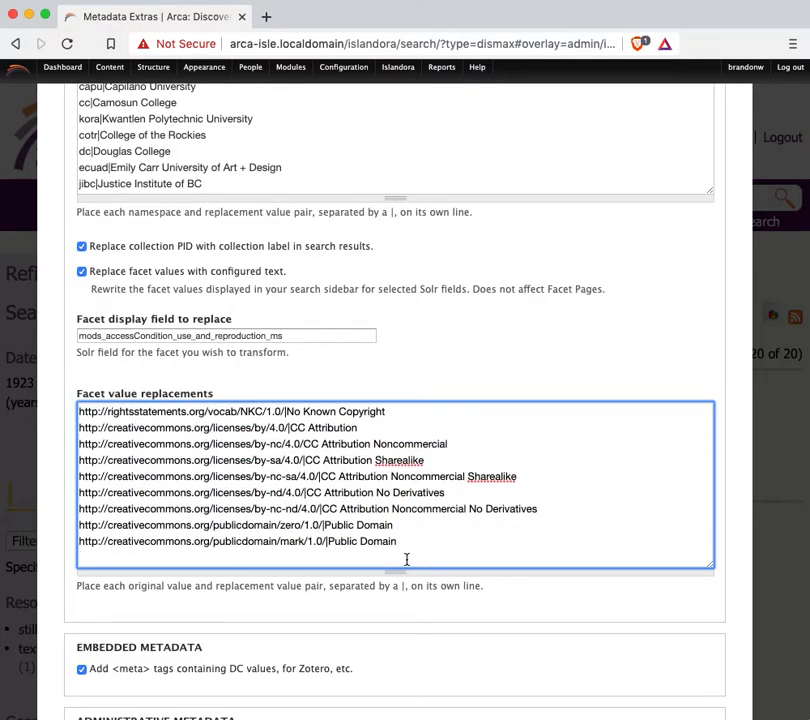
pyautogui.press('BackSpace')
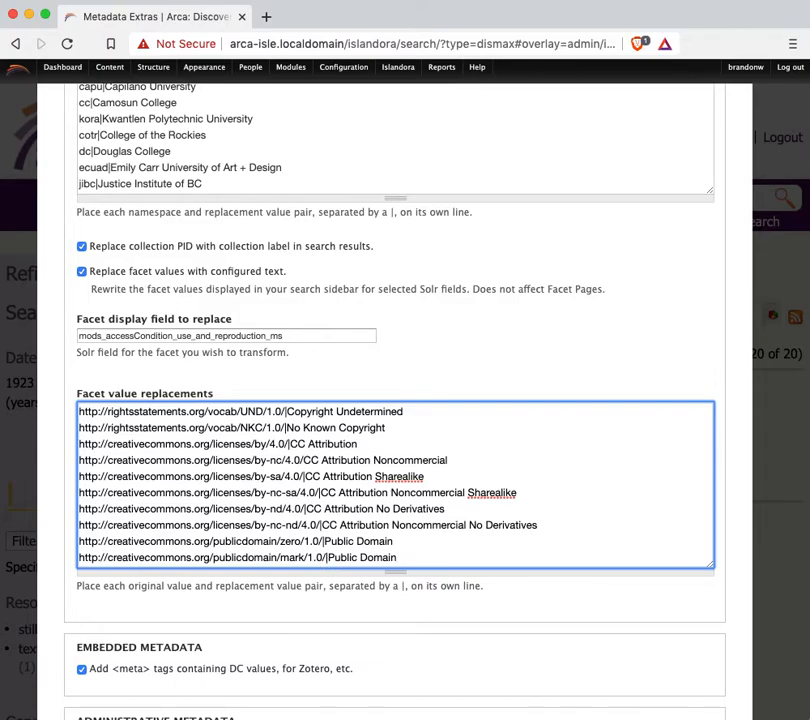
# - Save the Metadata Extras configuration and close the settings
pyautogui.scroll(-5, 166, 665)
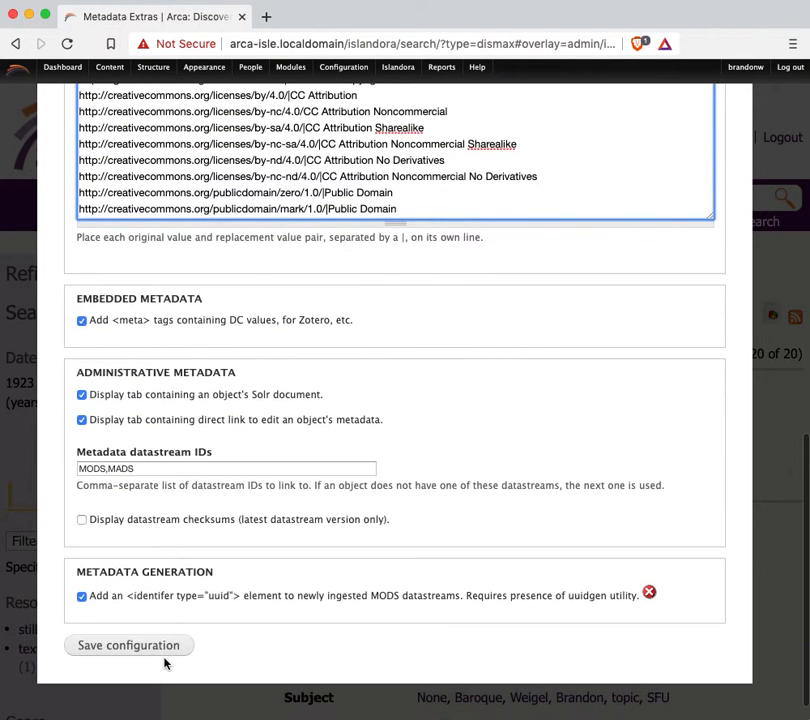
pyautogui.click(103, 646)
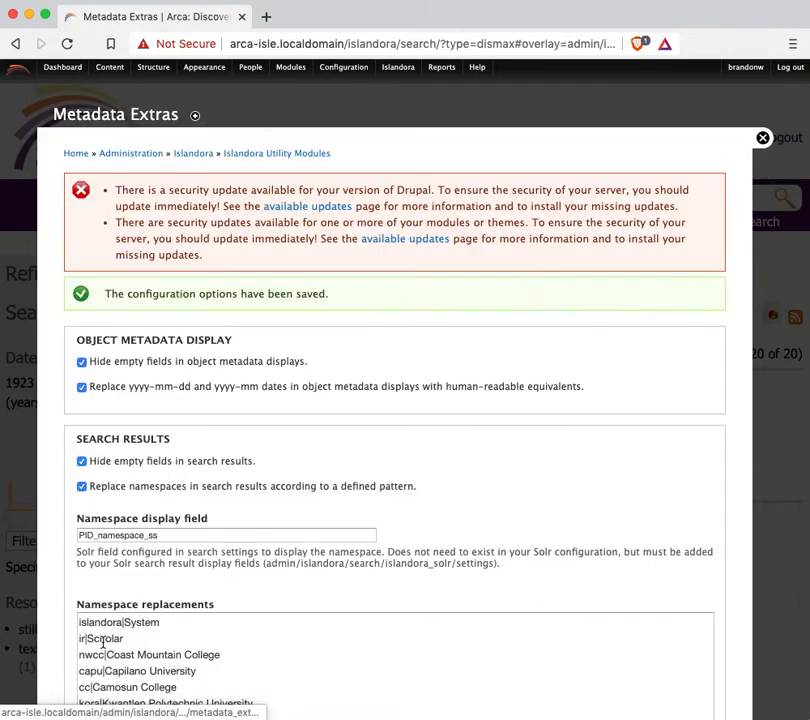
pyautogui.click(763, 139)
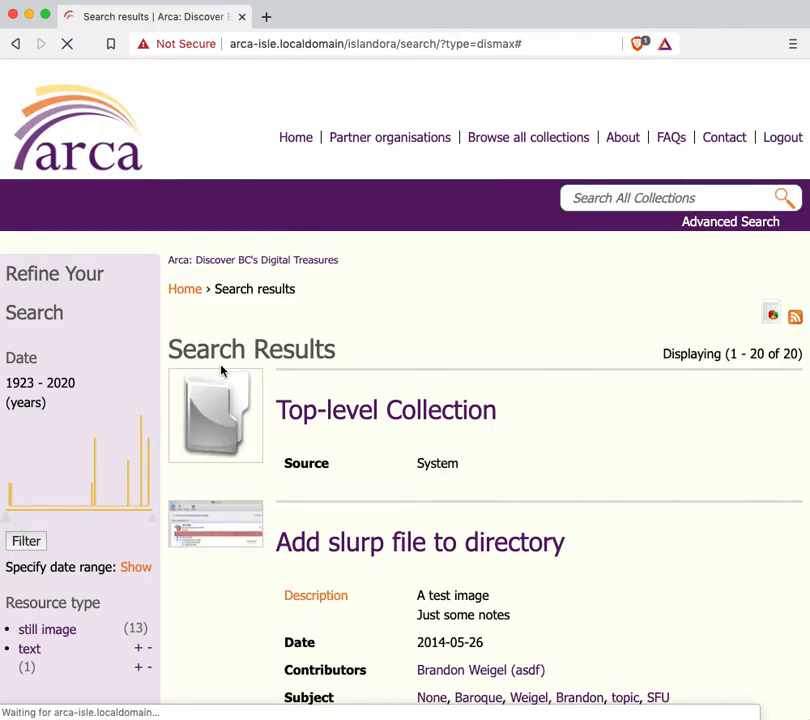
# - Check the labels of the Rights facet values in the reloaded search results
pyautogui.scroll(-5, 222, 371)
pyautogui.scroll(-15, 222, 371)
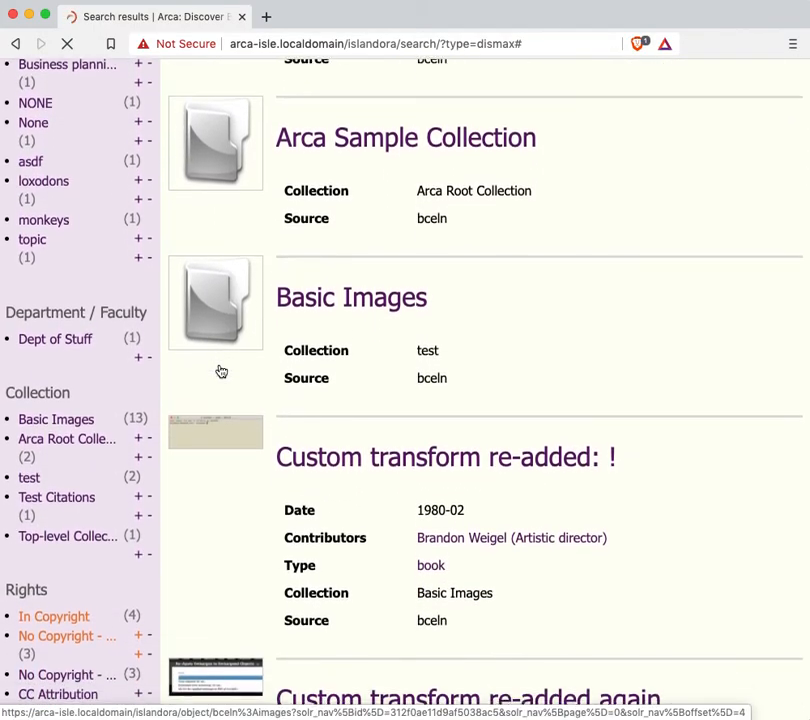
pyautogui.scroll(-3, 222, 371)
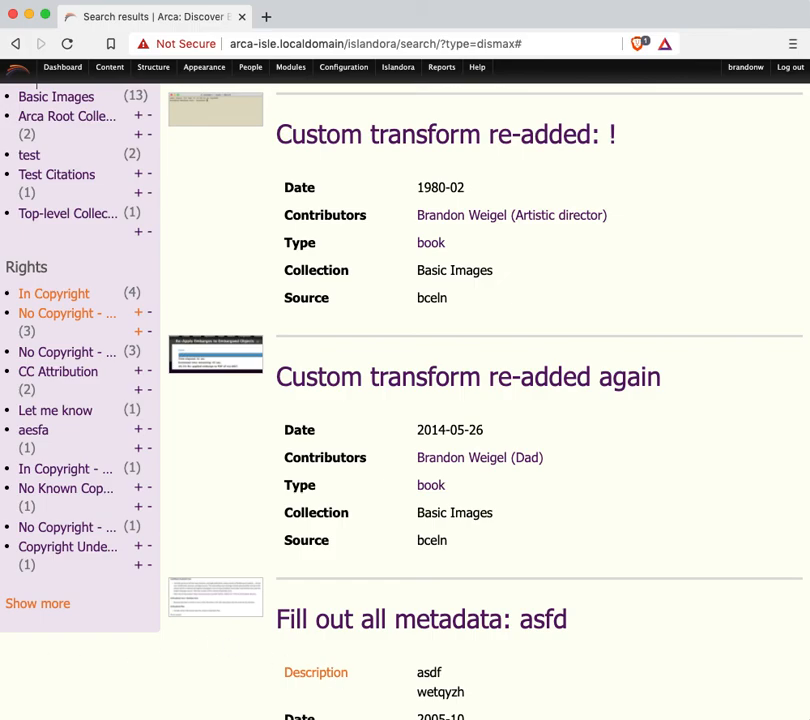
pyautogui.rightClick(590, 718)
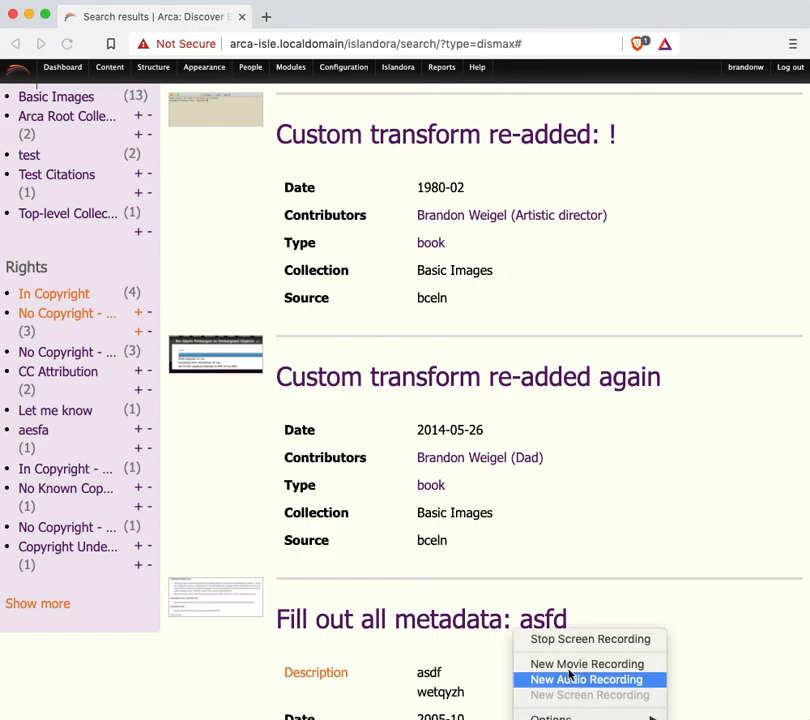